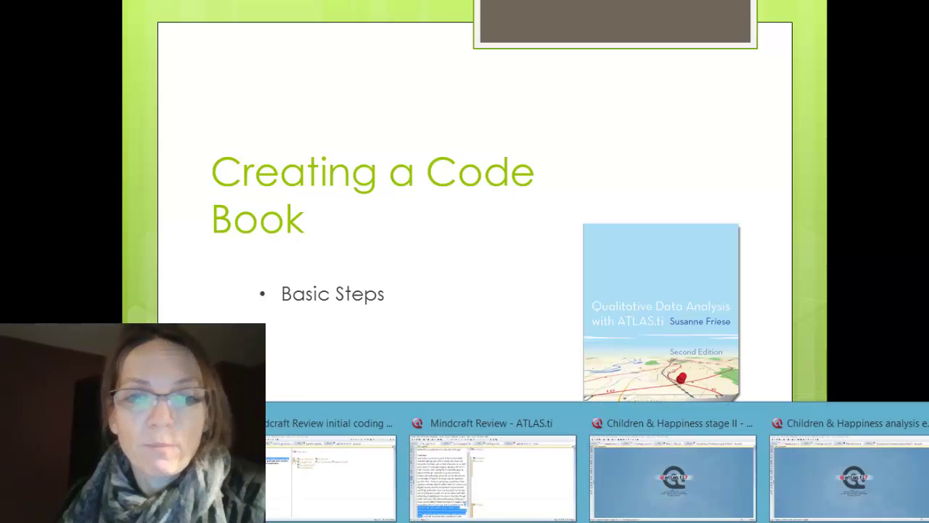
- Bring the Children & Happiness analysis exercises project forward and scroll through its 104 codes
mouse_move(507, 511)
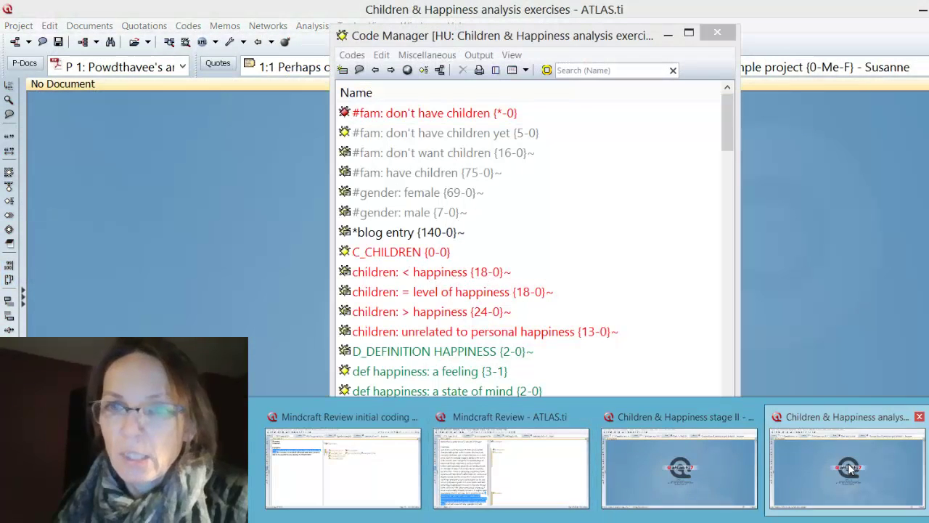
click(850, 468)
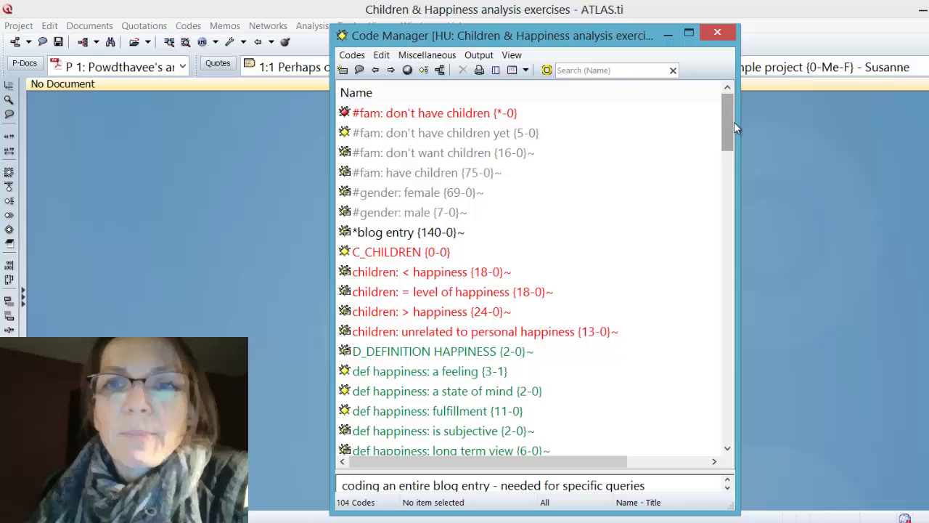
drag(729, 122, 716, 215)
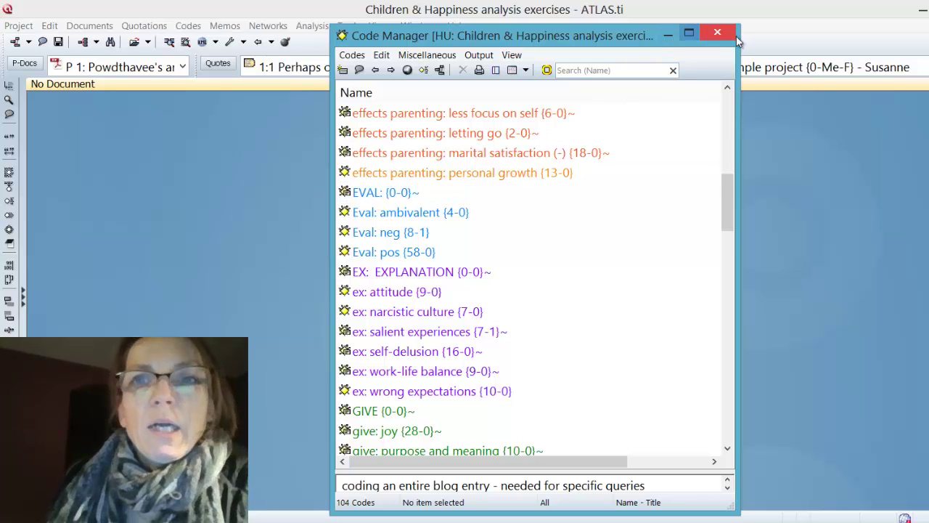
- Output Codes with Comments from the Code Manager to the text editor and scroll the report
click(478, 56)
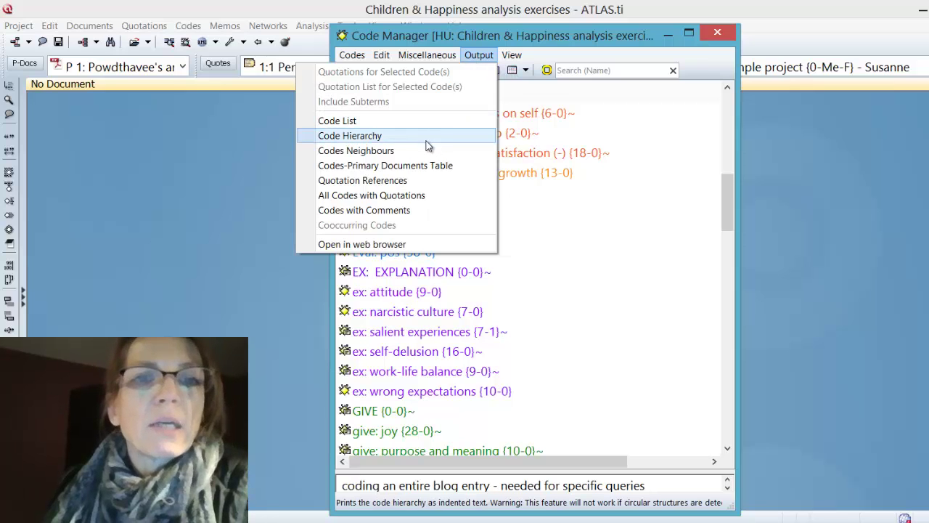
click(443, 210)
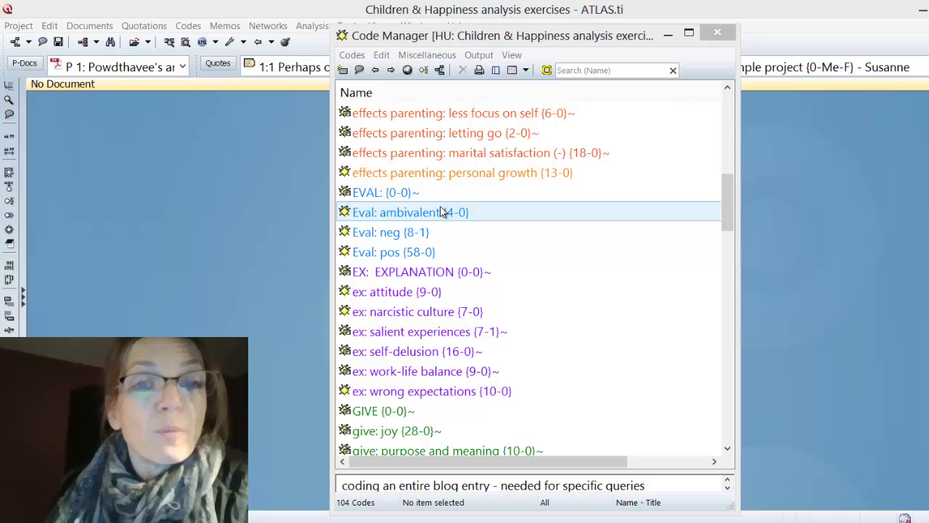
click(667, 35)
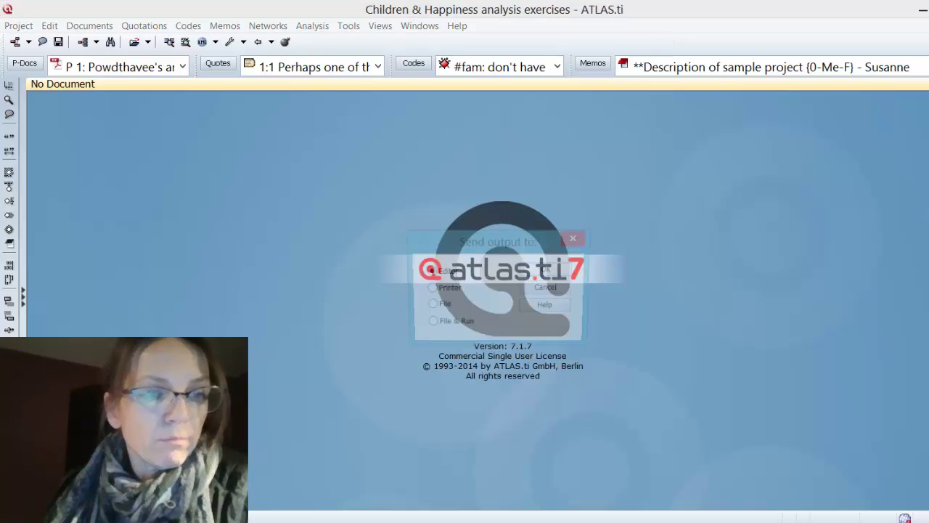
click(546, 270)
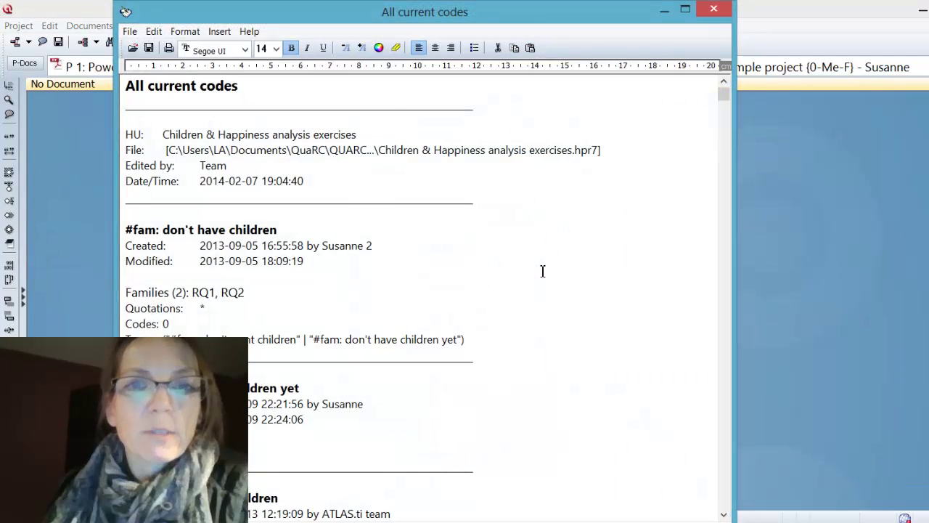
scroll(726, 96, down, 15)
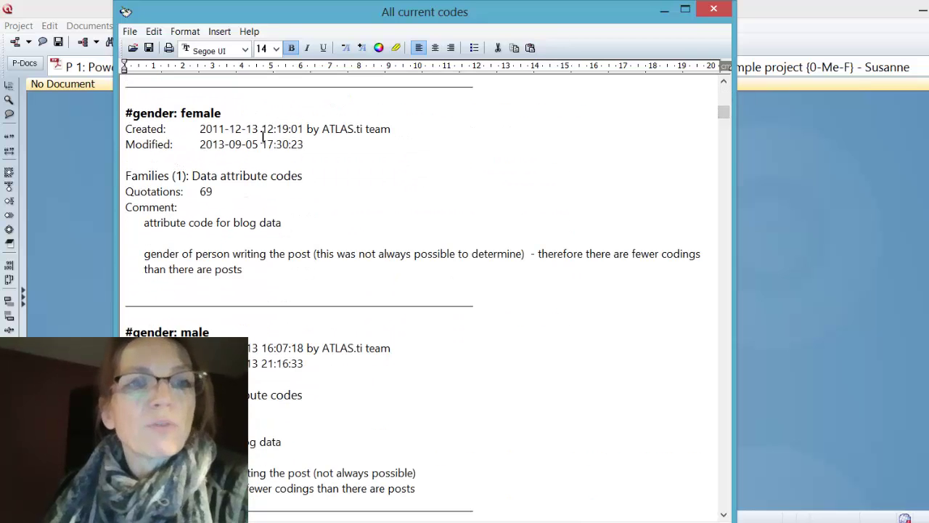
scroll(355, 341, down, 20)
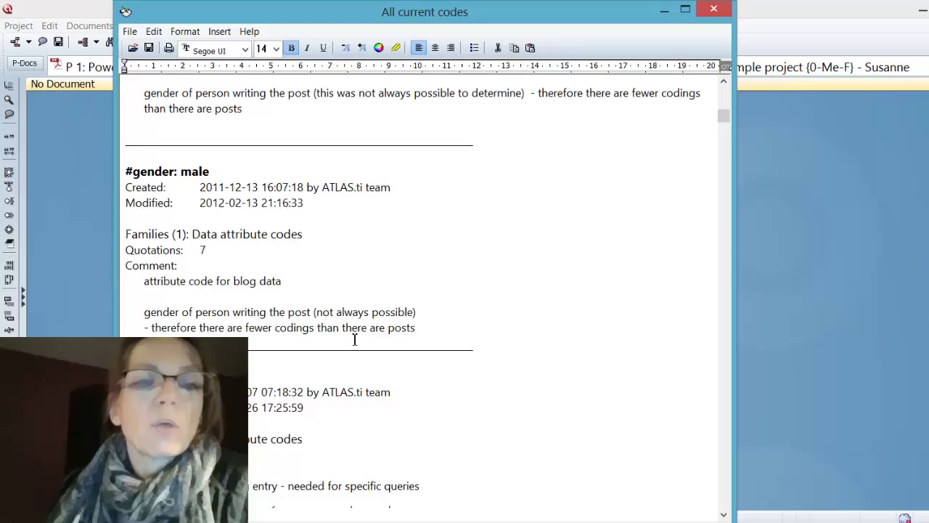
scroll(356, 337, down, 20)
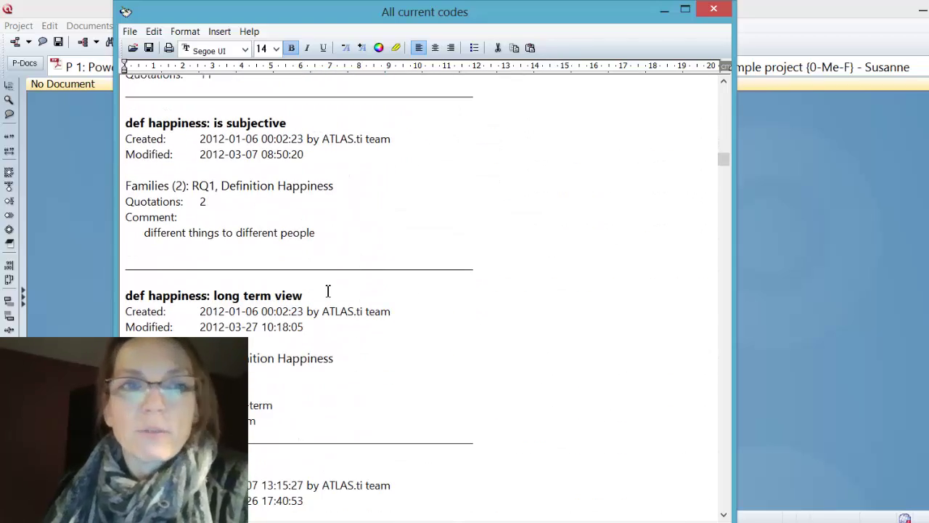
- Close the codes report and open the XML Explorer, enlarged with a wider Name column
click(724, 13)
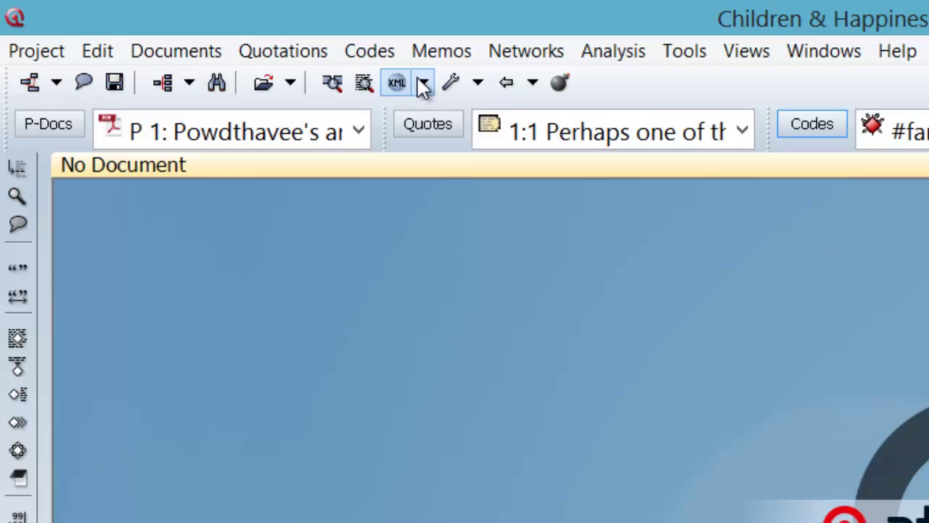
click(396, 84)
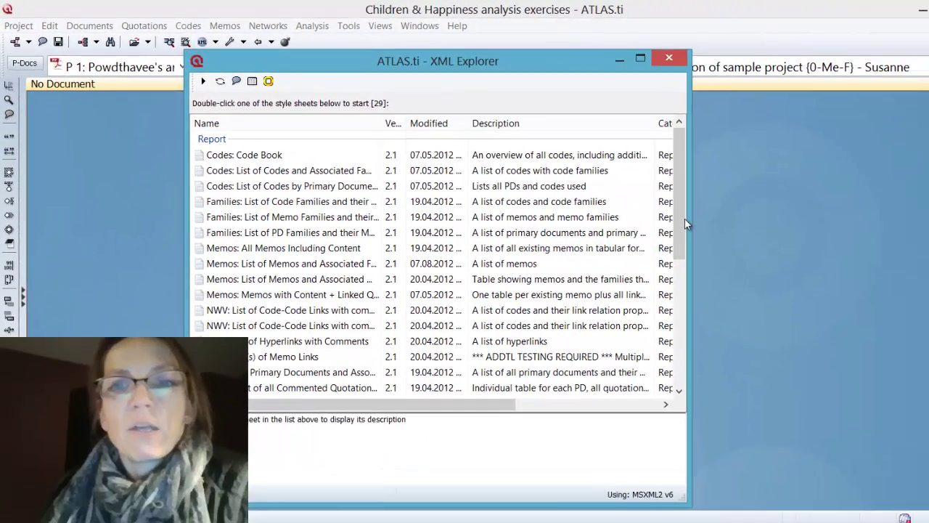
drag(687, 216, 878, 211)
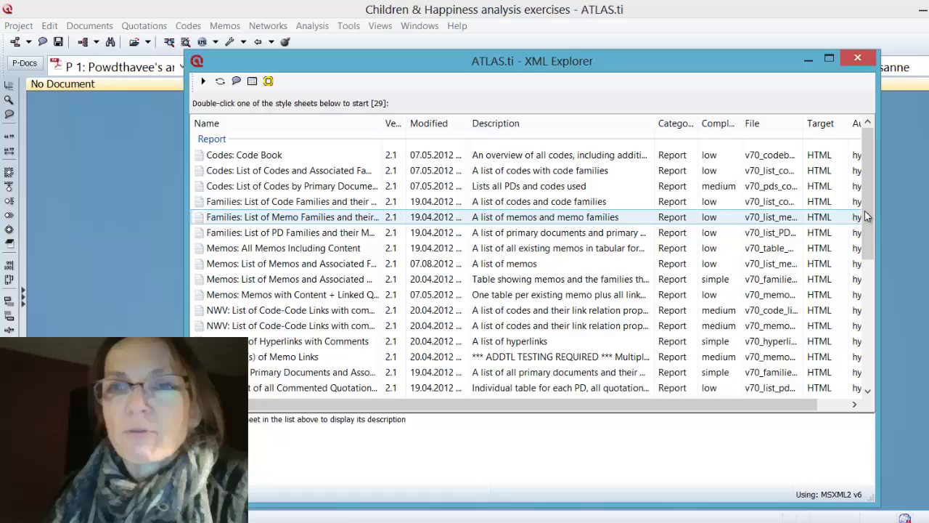
drag(871, 210, 871, 350)
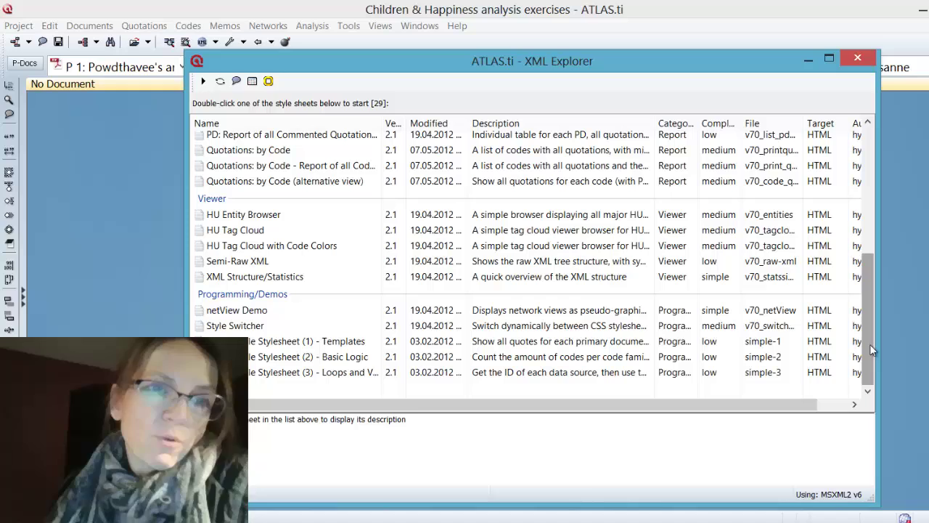
drag(870, 344, 873, 170)
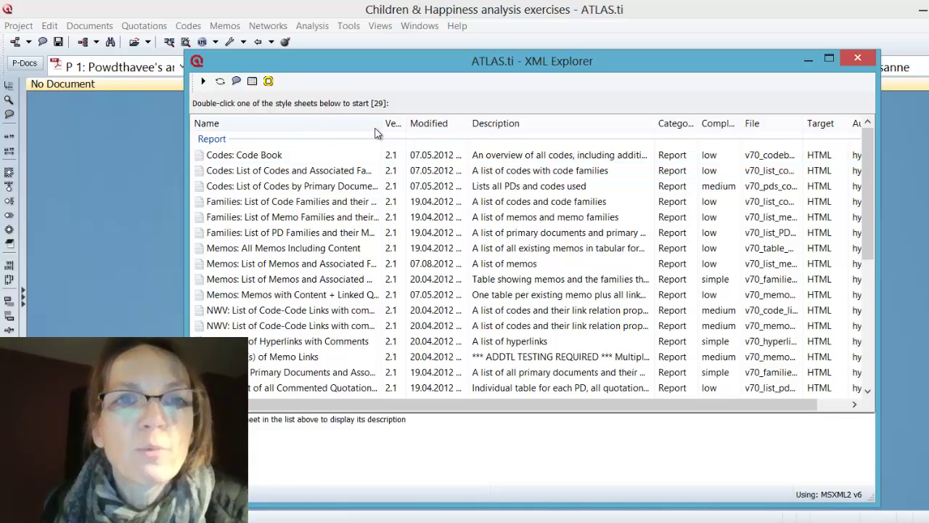
drag(383, 124, 515, 133)
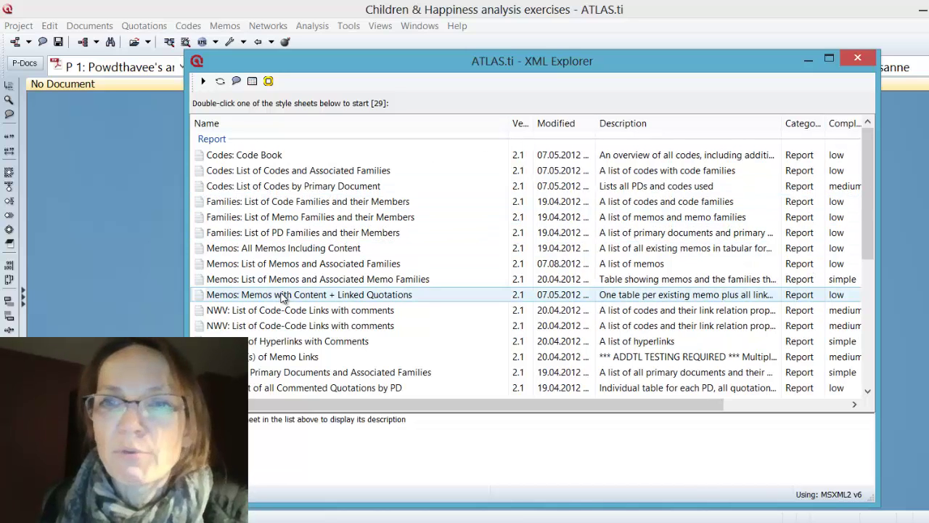
- Run the 'Codes: Code Book' style sheet without including primary documents
click(235, 160)
double_click(236, 159)
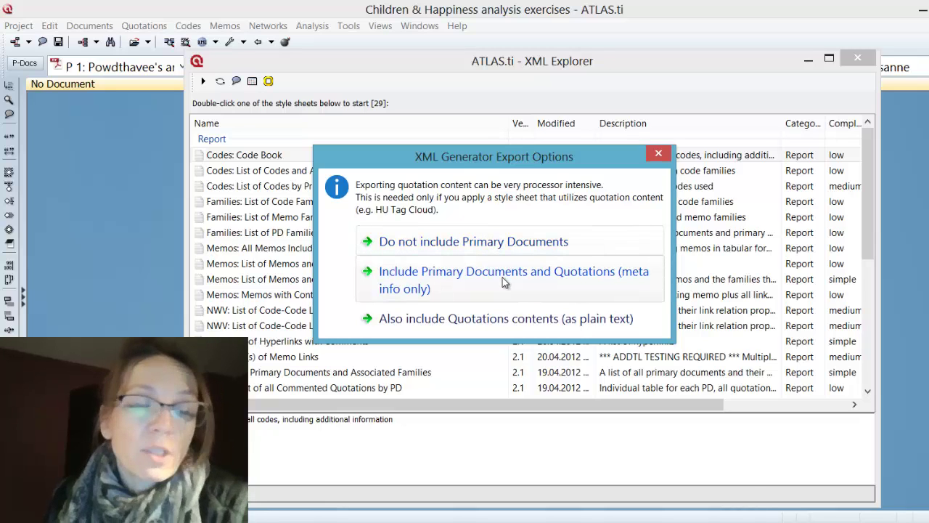
click(459, 244)
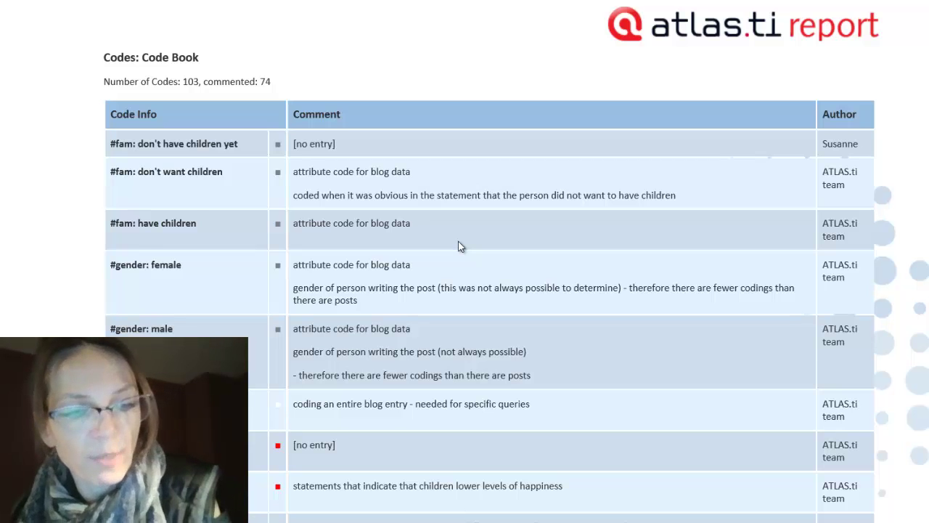
- Select the entire Code Book report page in the browser and return to ATLAS.ti
key(ctrl+a)
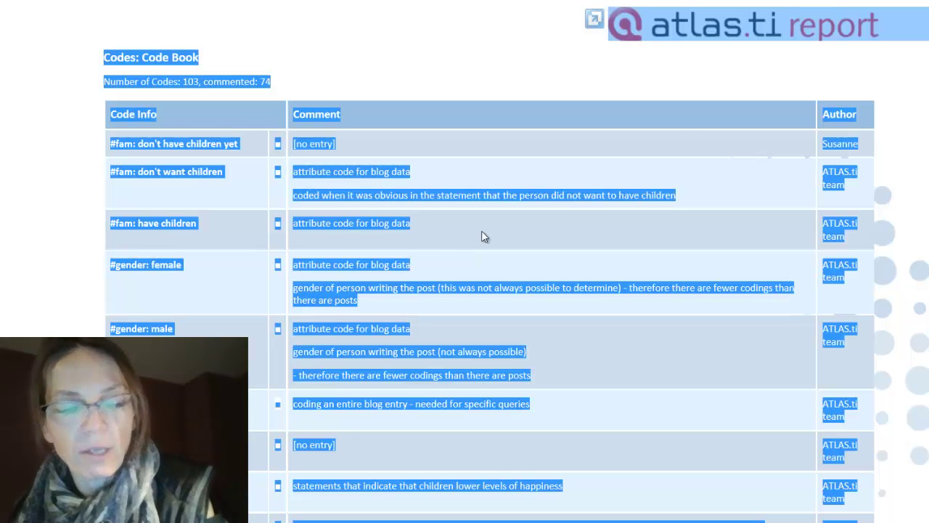
mouse_move(877, 11)
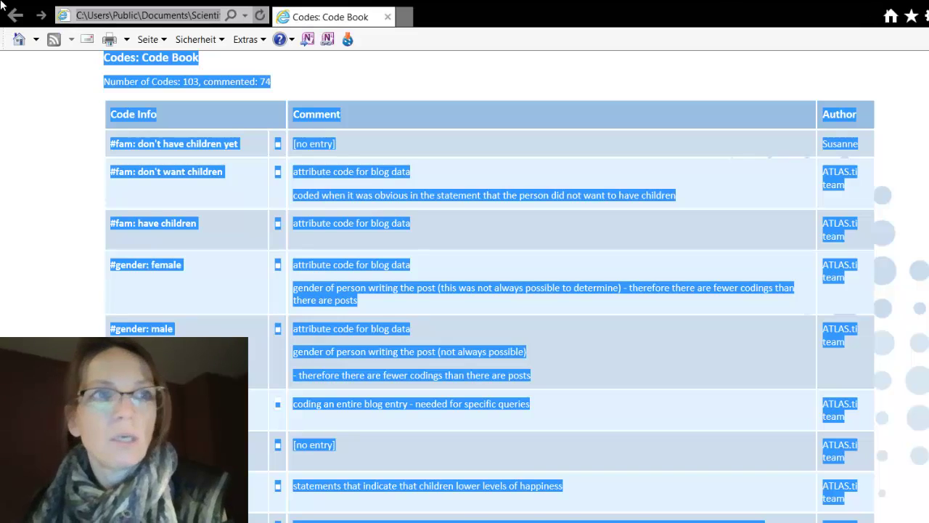
key(alt+Tab)
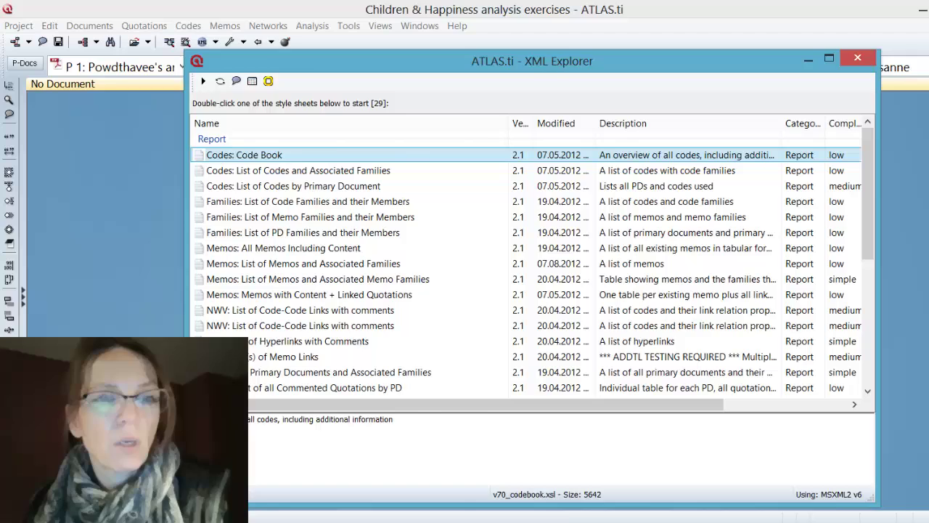
- Put the Code Book report into a new blank, maximised Word document, viewed from the top
key(alt+Tab)
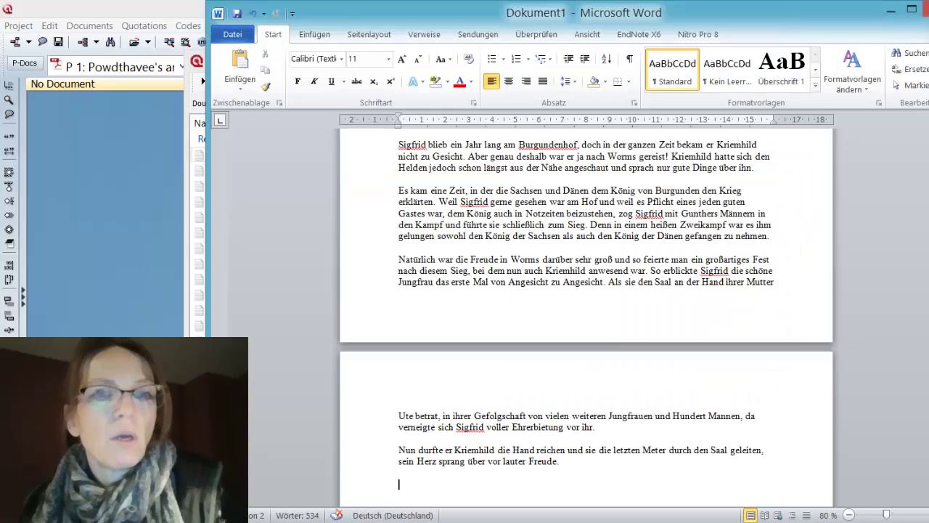
click(227, 36)
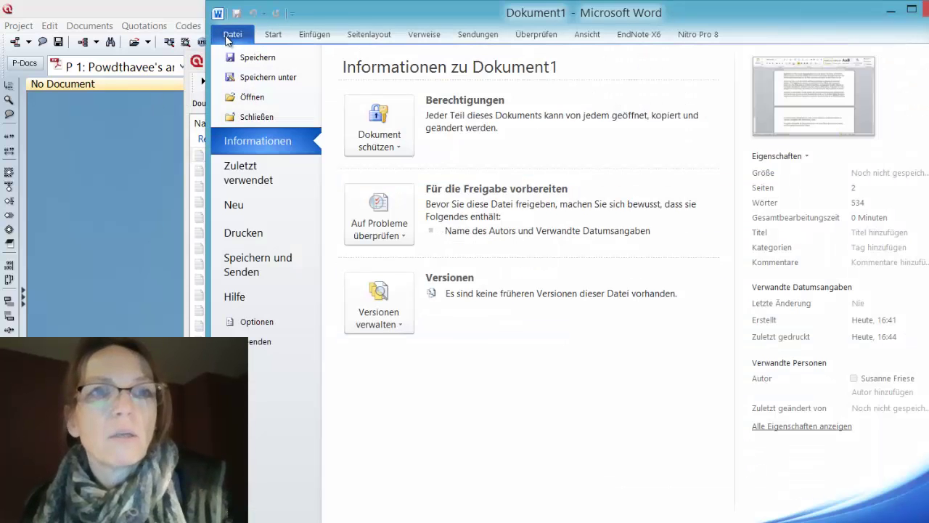
click(246, 214)
click(775, 385)
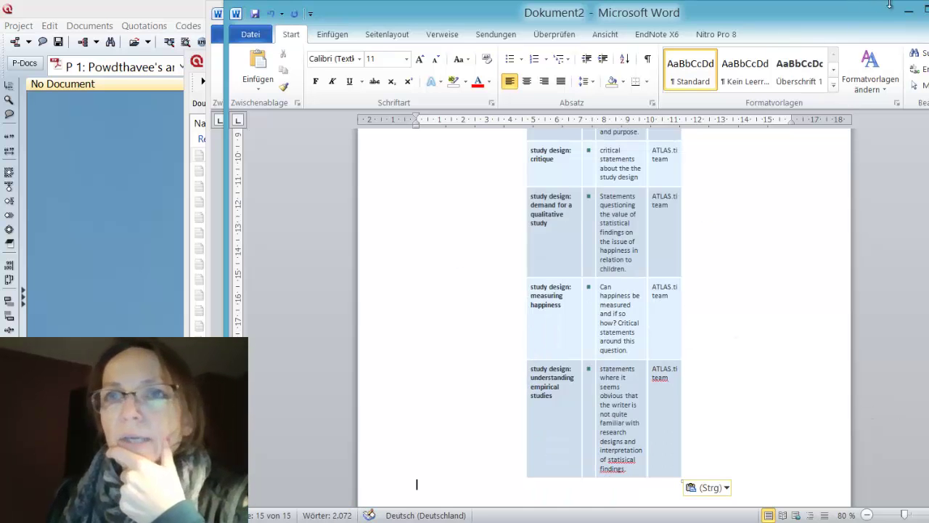
click(928, 13)
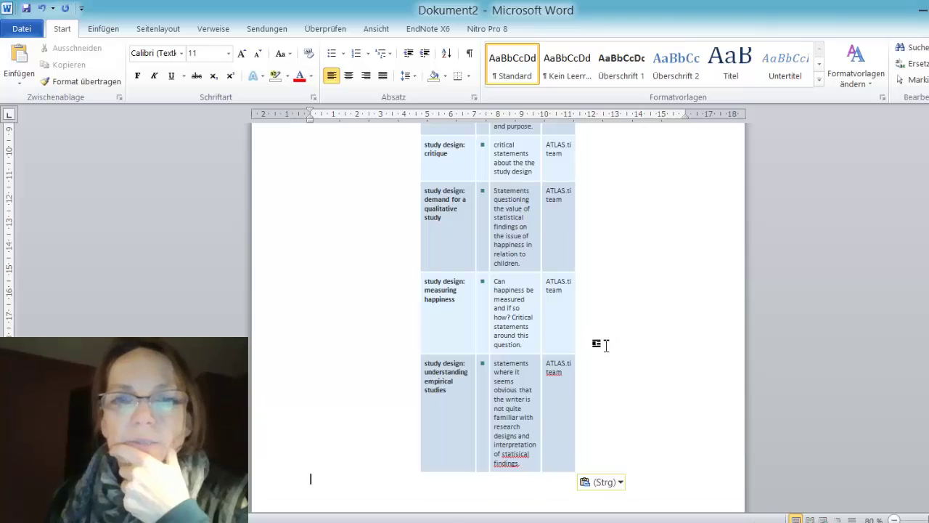
scroll(610, 336, up, 4)
scroll(610, 336, up, 6)
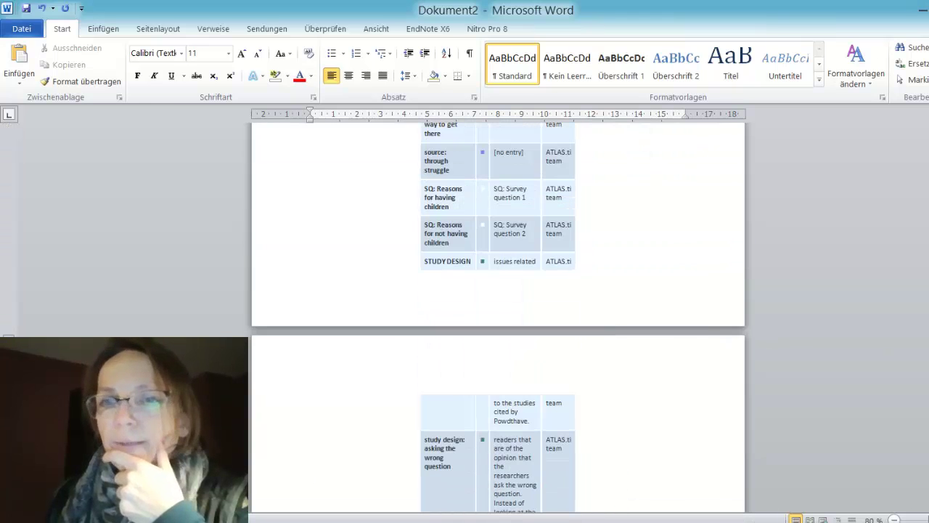
scroll(499, 320, up, 20)
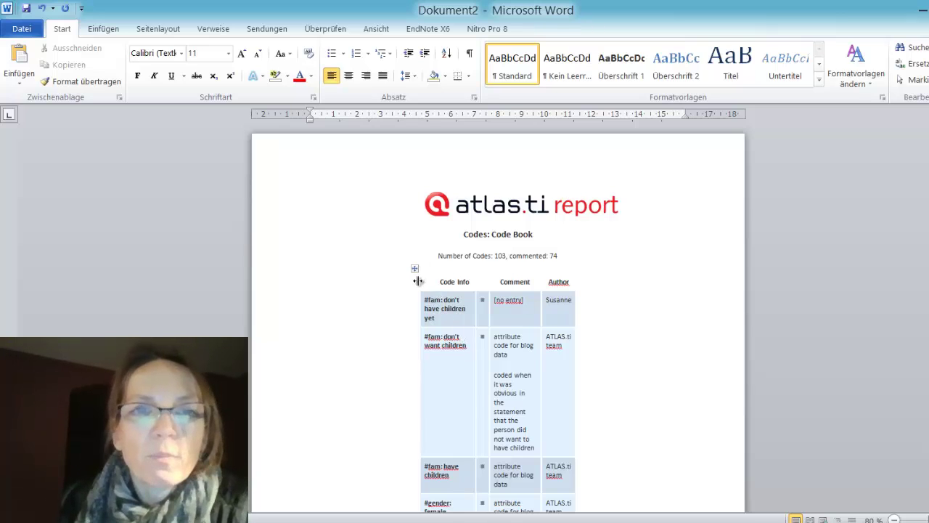
- Widen the pasted table toward the left margin and narrow the Code Info column
drag(418, 282, 311, 284)
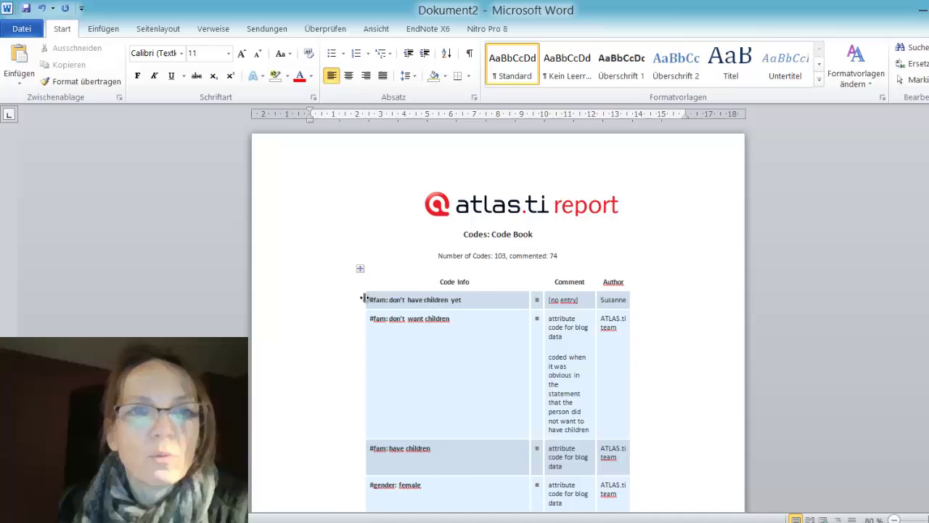
drag(363, 297, 292, 308)
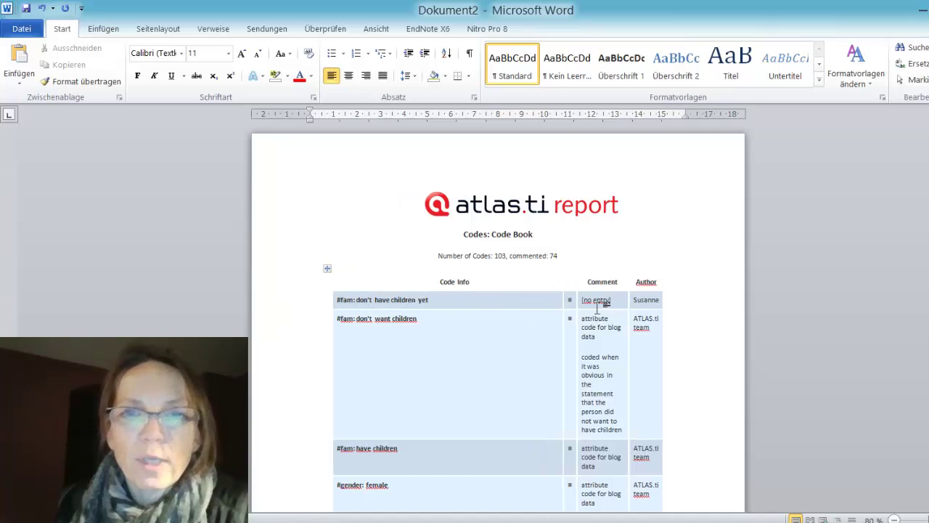
drag(564, 300, 462, 307)
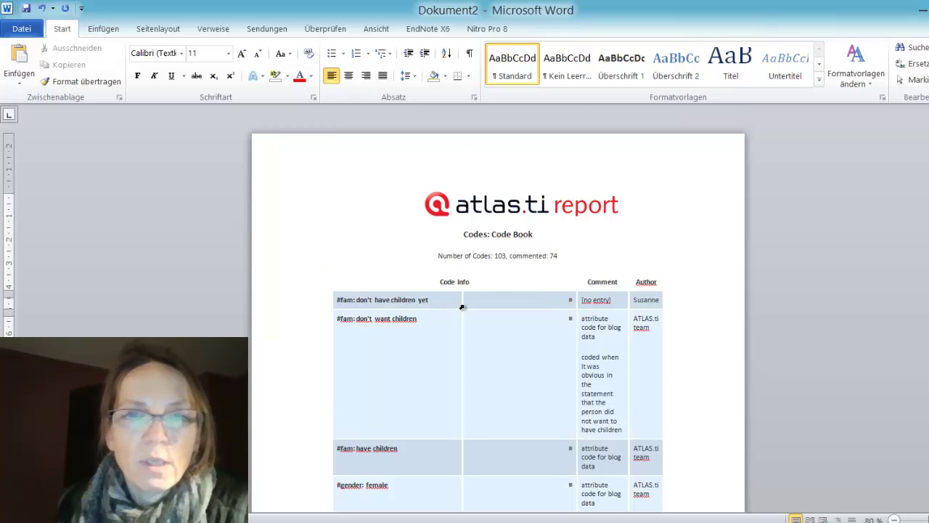
- Widen the Comment column by shrinking the empty marker column beside it
click(574, 299)
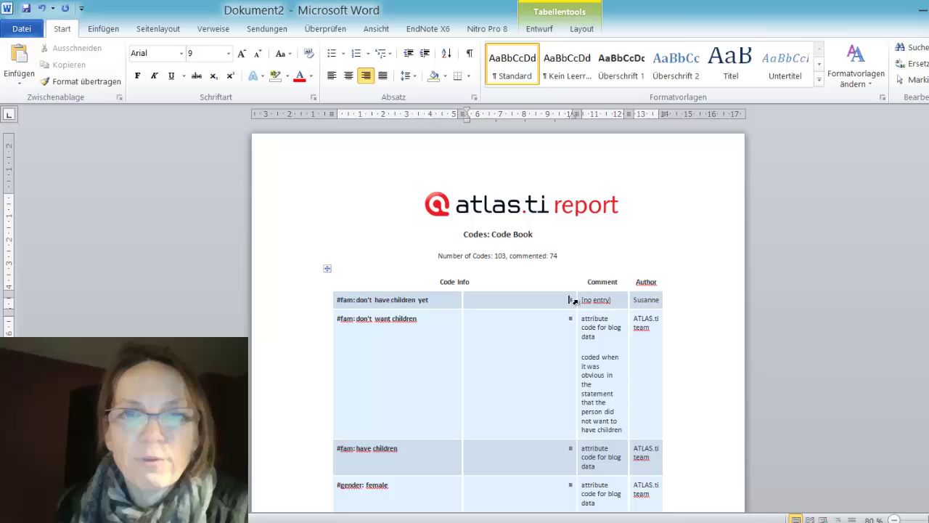
click(574, 301)
drag(574, 300, 503, 301)
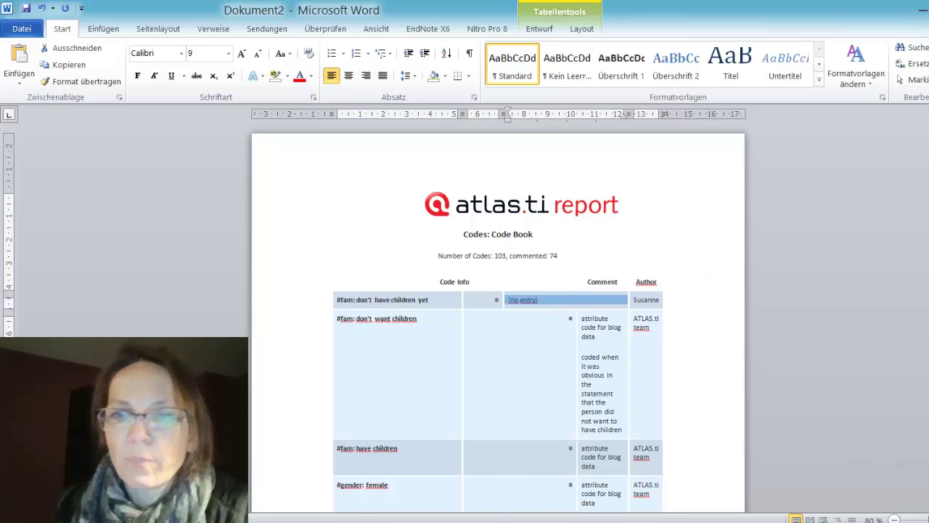
scroll(498, 327, up, 5)
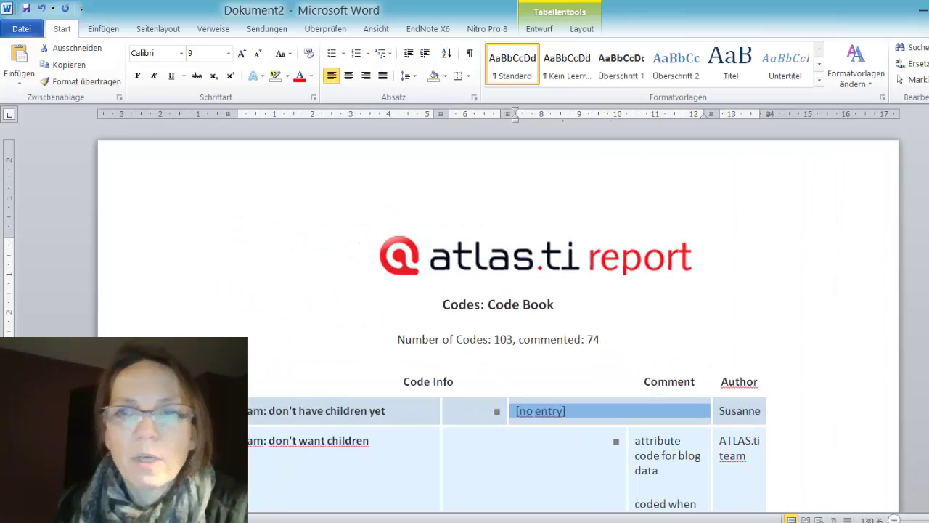
scroll(753, 310, down, 4)
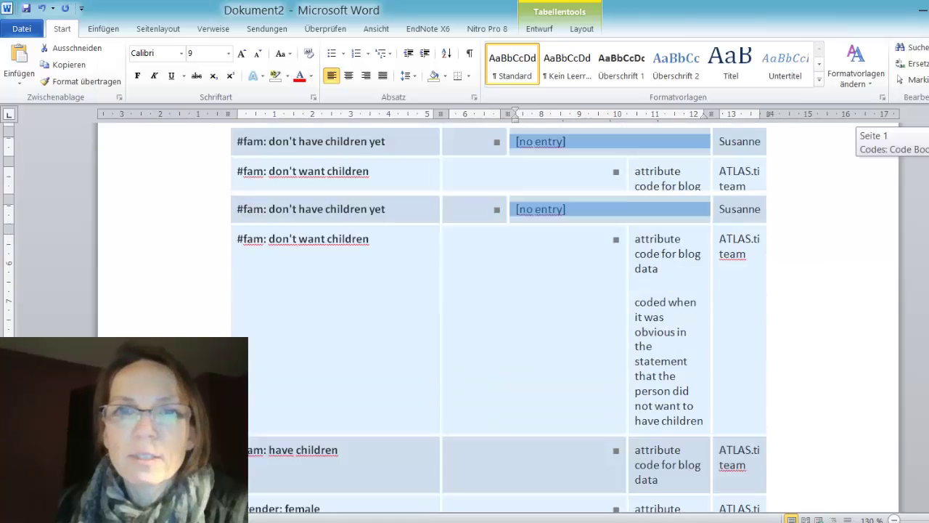
scroll(754, 310, up, 3)
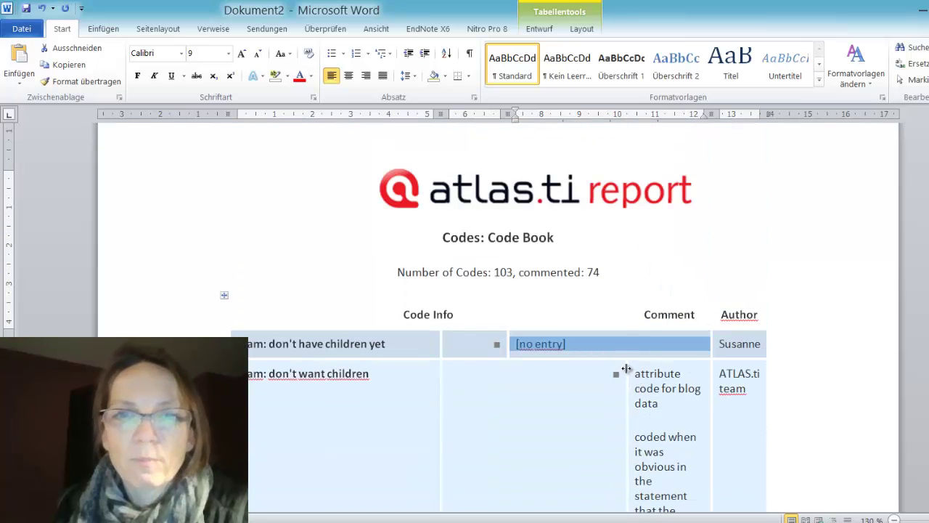
drag(626, 369, 506, 365)
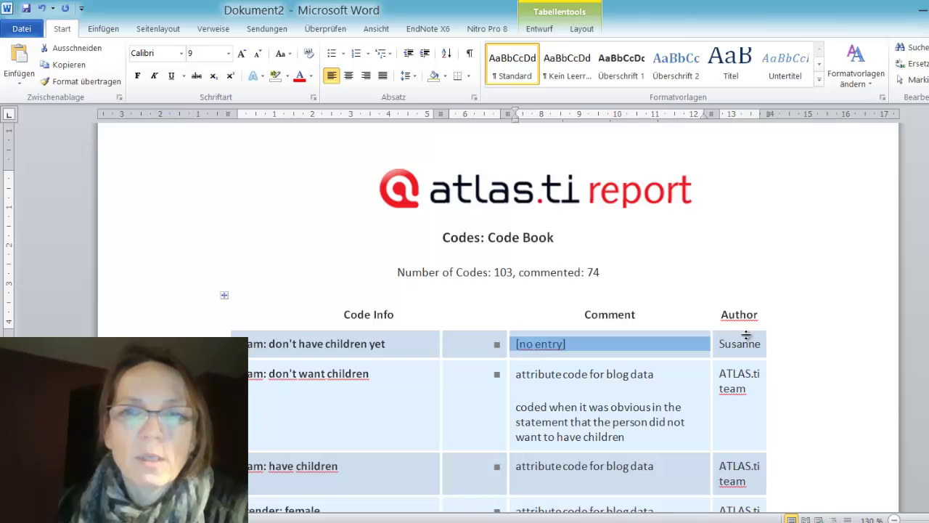
drag(751, 343, 753, 433)
scroll(744, 416, down, 8)
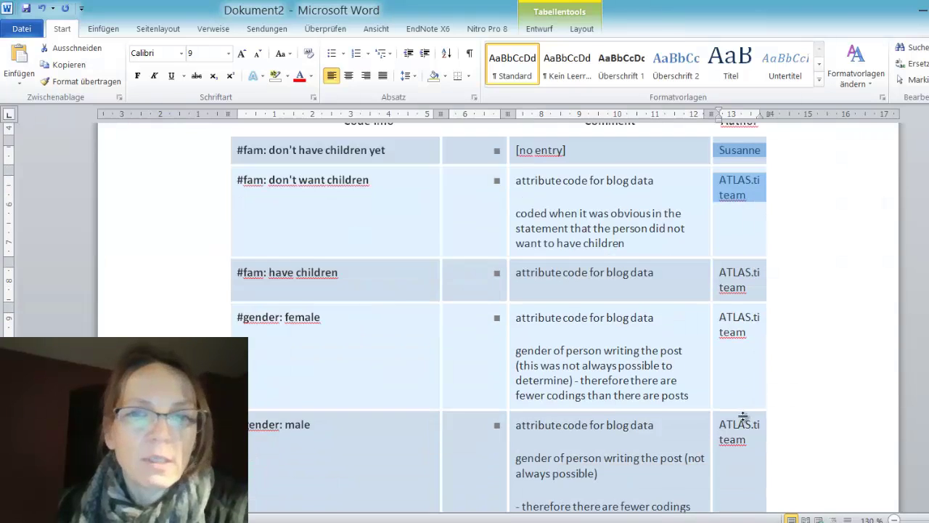
scroll(498, 311, up, 5)
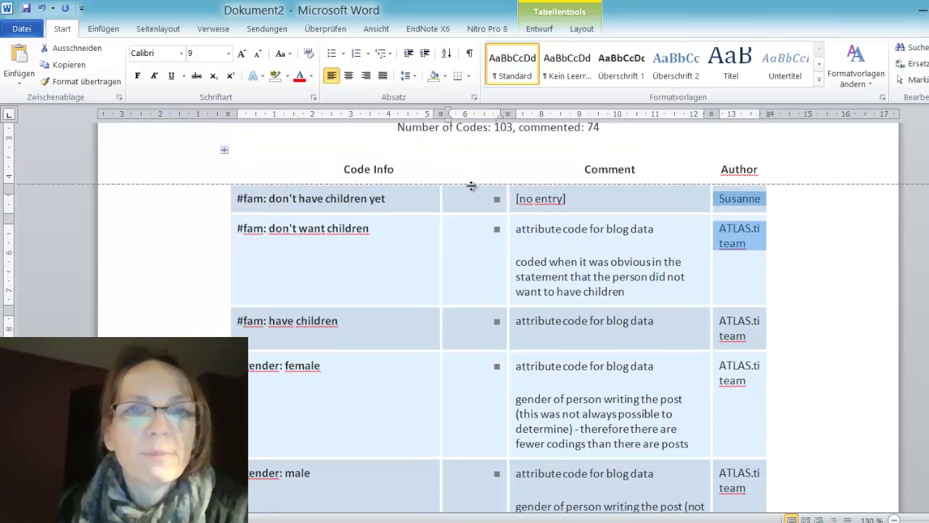
drag(507, 198, 468, 199)
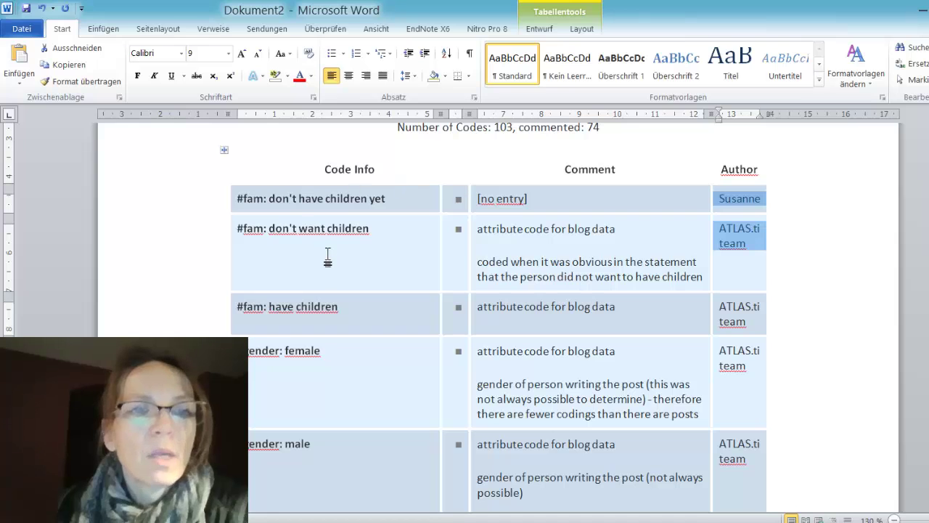
- Scroll through the resized code book table to review it
scroll(317, 215, down, 5)
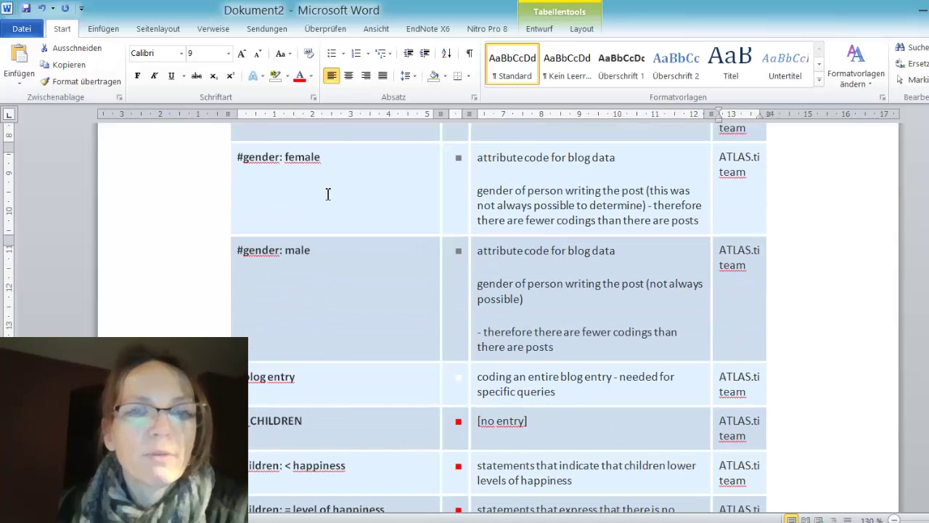
scroll(319, 203, up, 3)
scroll(312, 276, down, 2)
scroll(324, 302, down, 4)
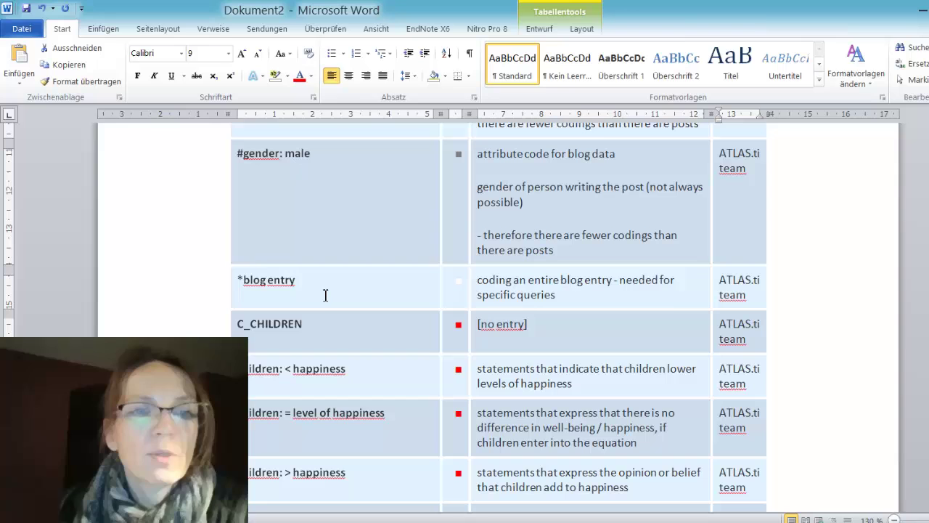
drag(232, 326, 523, 332)
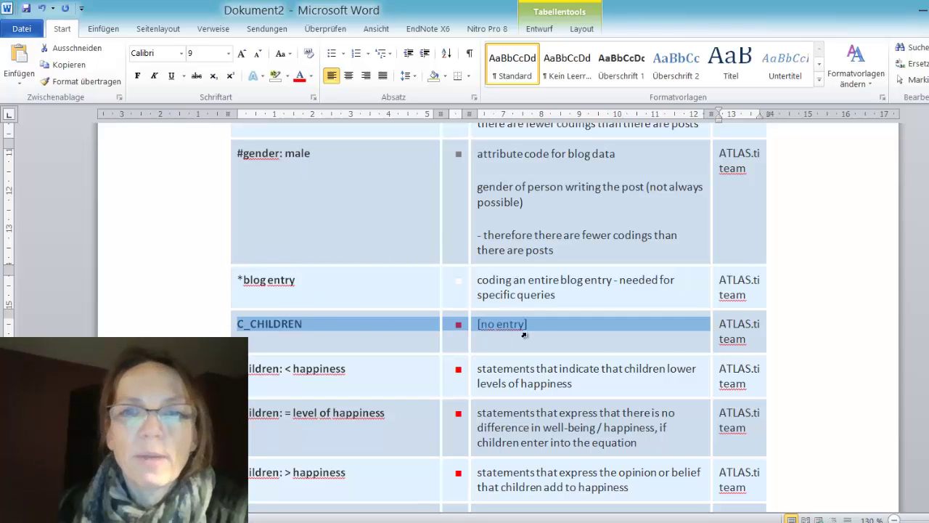
scroll(535, 328, down, 4)
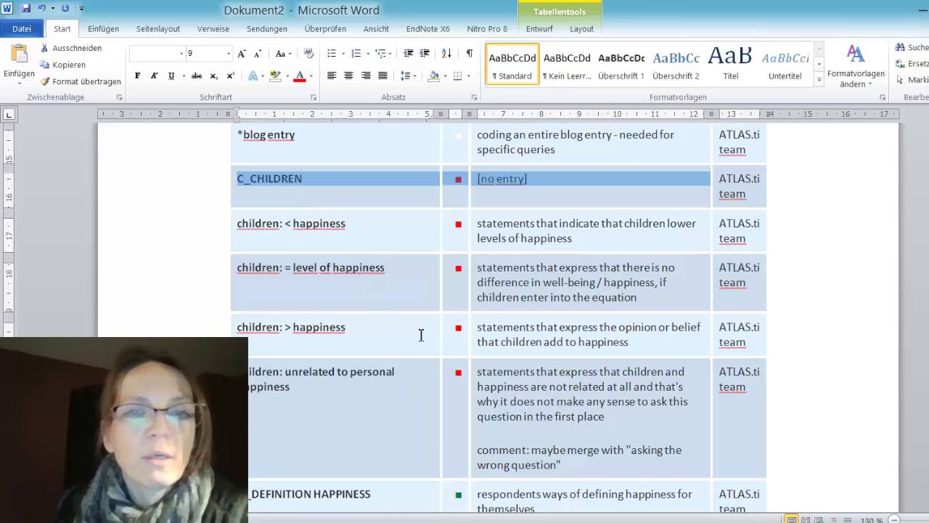
scroll(420, 349, down, 20)
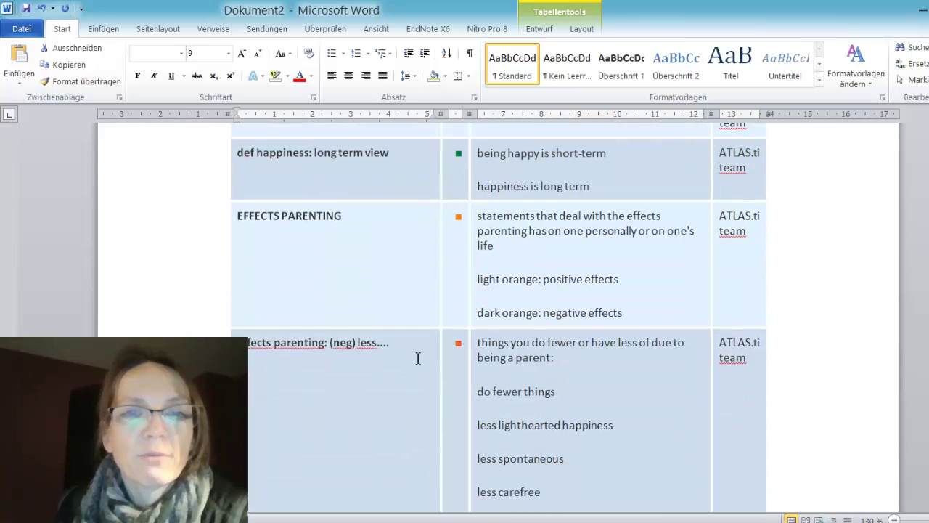
scroll(419, 358, down, 20)
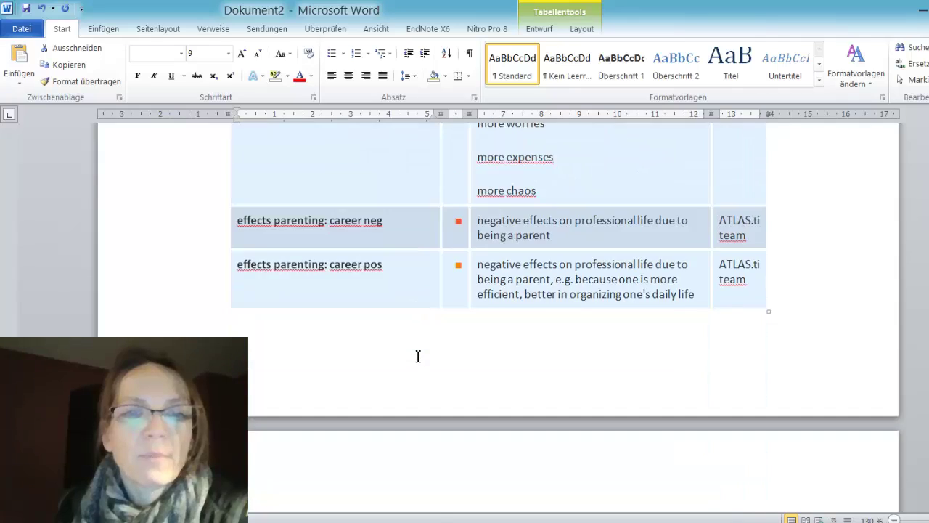
scroll(418, 354, down, 15)
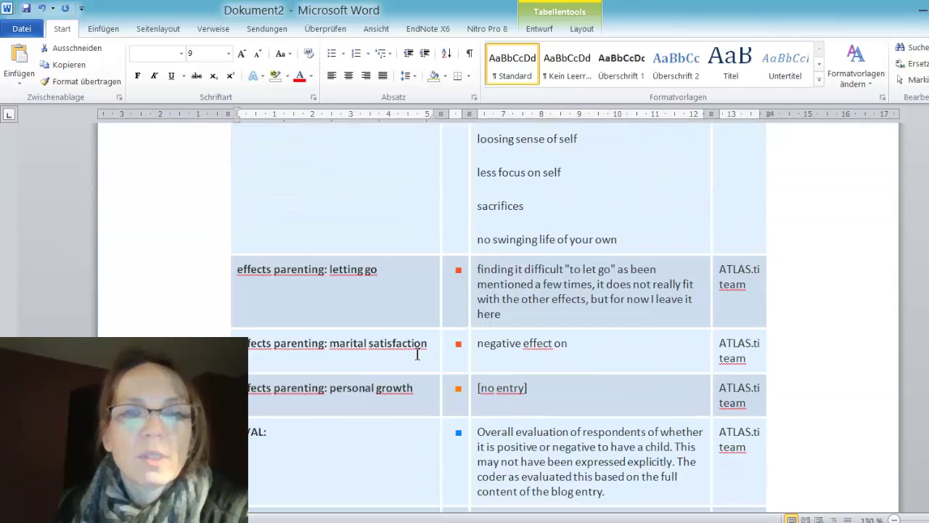
scroll(417, 354, down, 20)
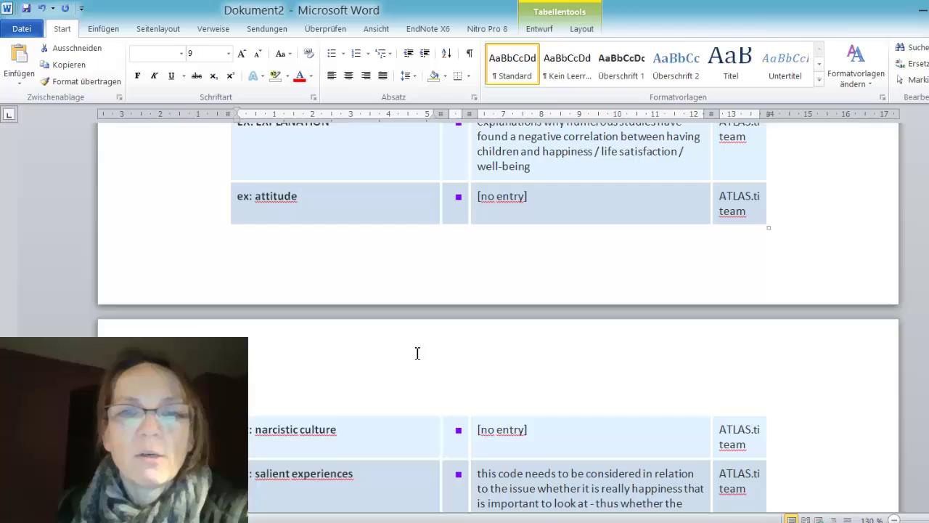
scroll(415, 353, down, 20)
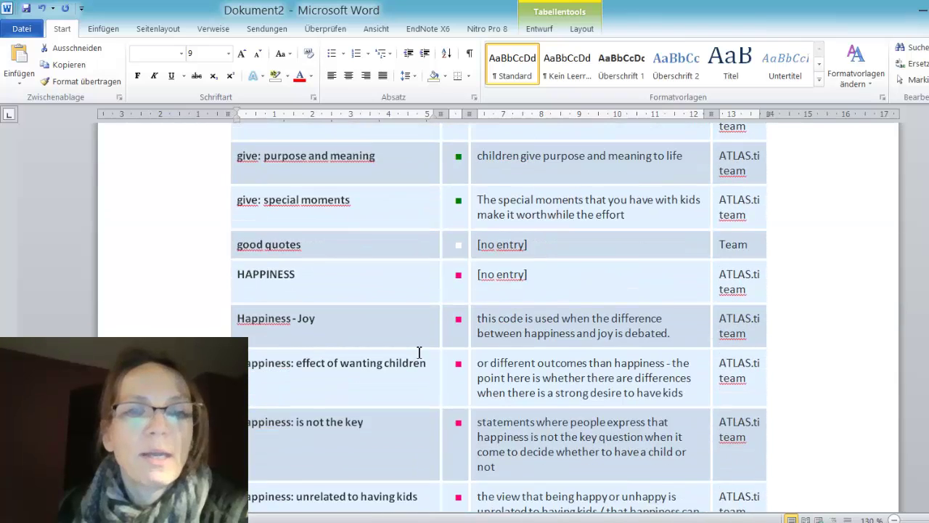
scroll(419, 352, down, 8)
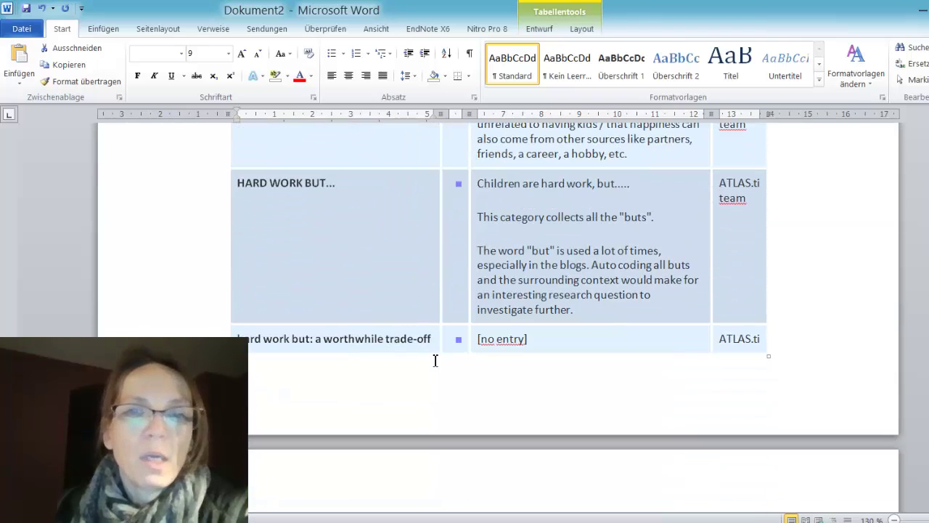
scroll(434, 355, up, 20)
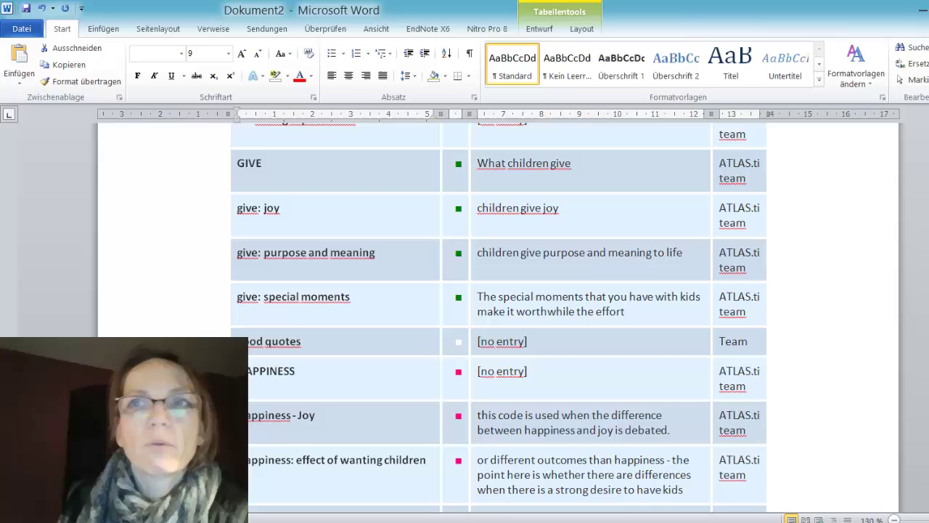
- Minimise Dokument2 and close Dokument1 without saving
click(917, 9)
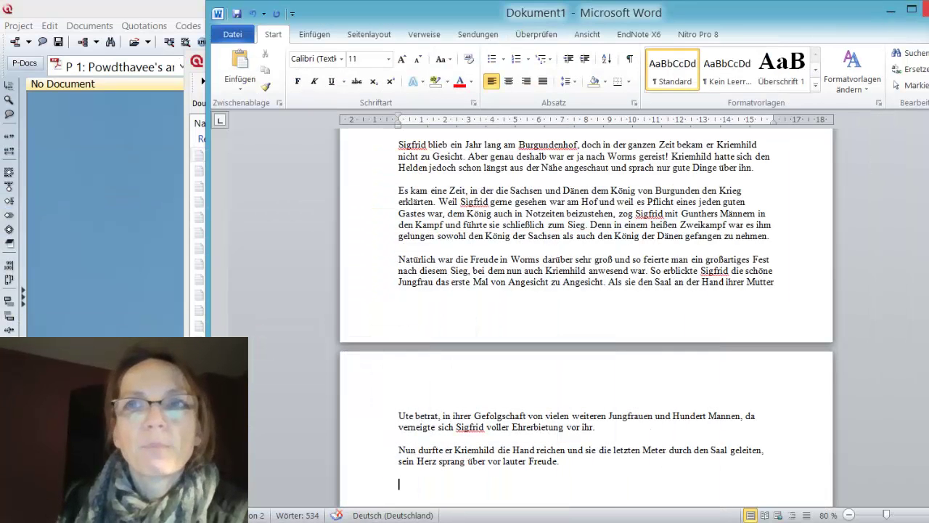
key(alt+F4)
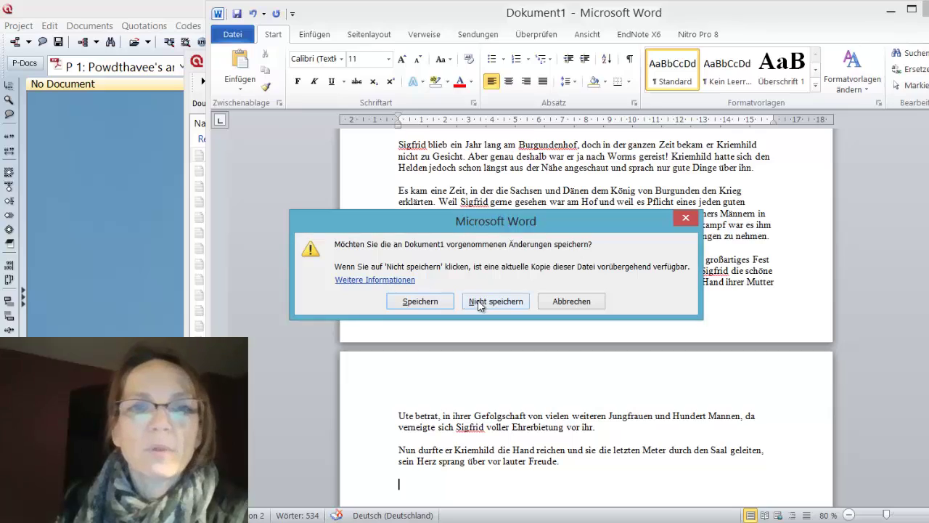
click(483, 304)
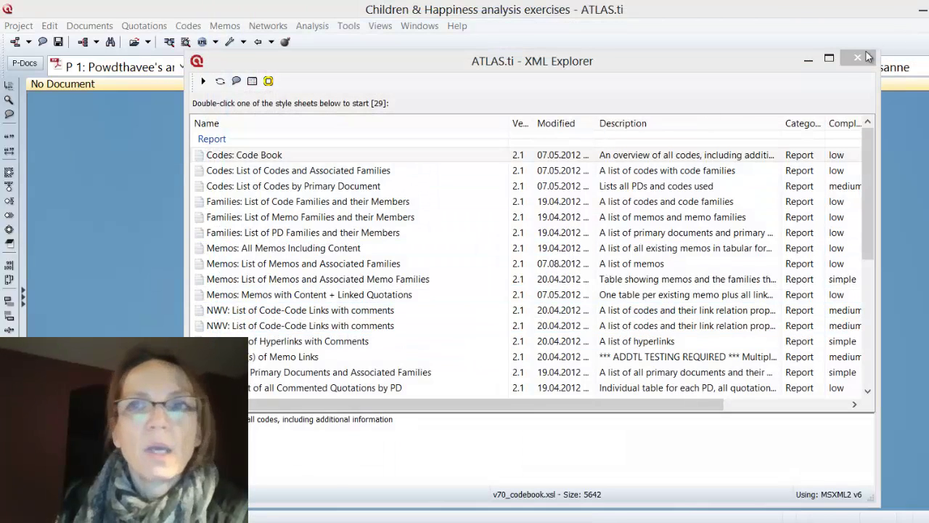
- Regenerate the Code Book report without primary documents, view it, then return to XML Explorer
key(alt+F4)
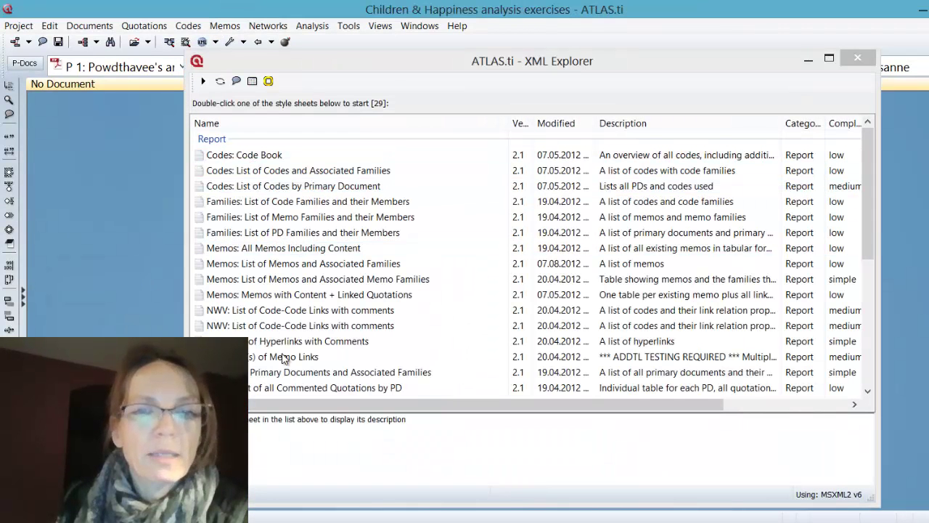
double_click(422, 247)
click(426, 241)
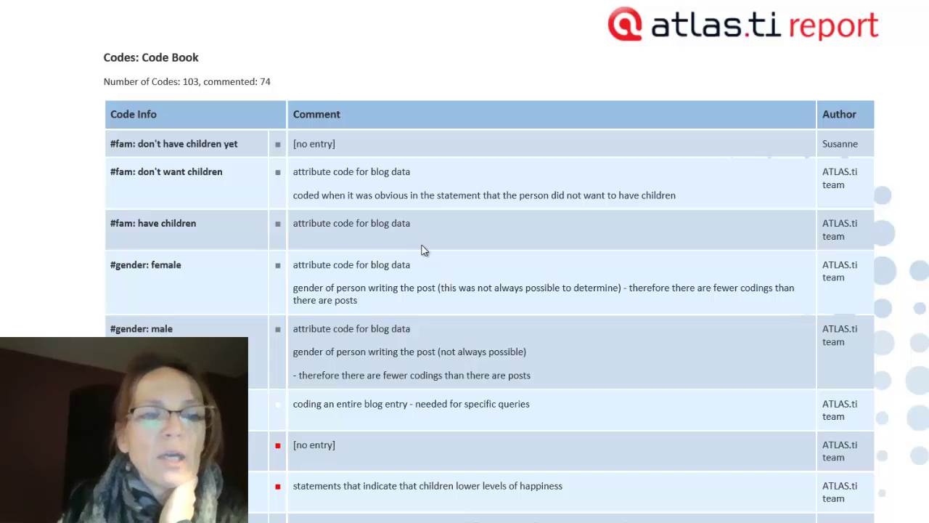
mouse_move(567, 2)
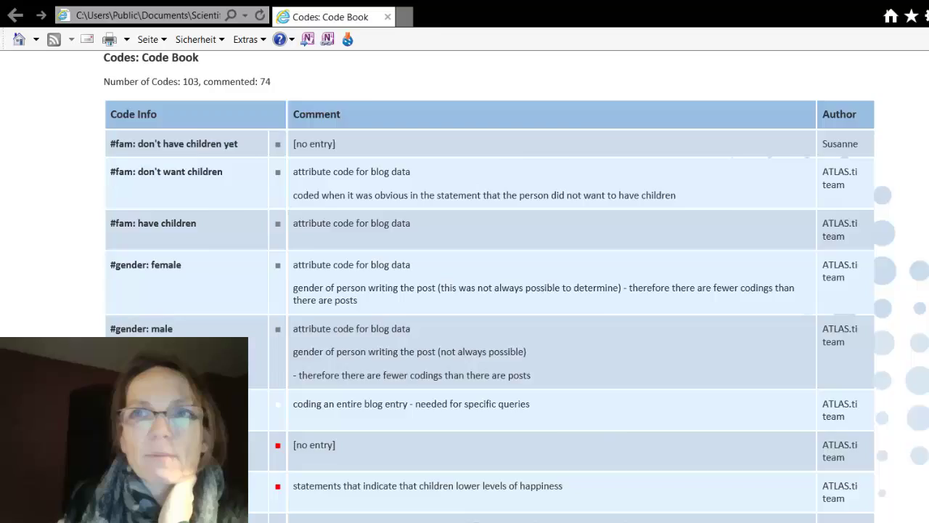
key(alt+Tab)
key(alt+Tab)
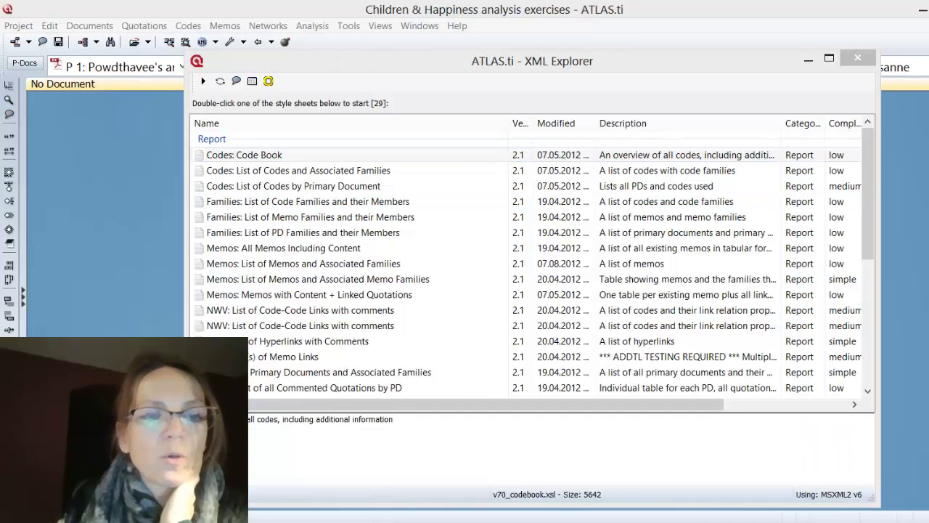
- Return to Dokument2 and scroll up through its code book table
scroll(794, 387, up, 5)
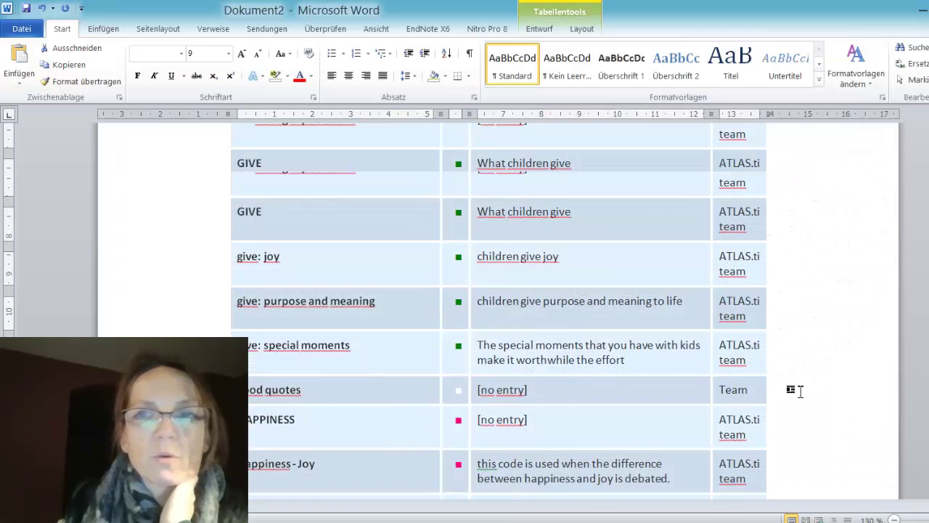